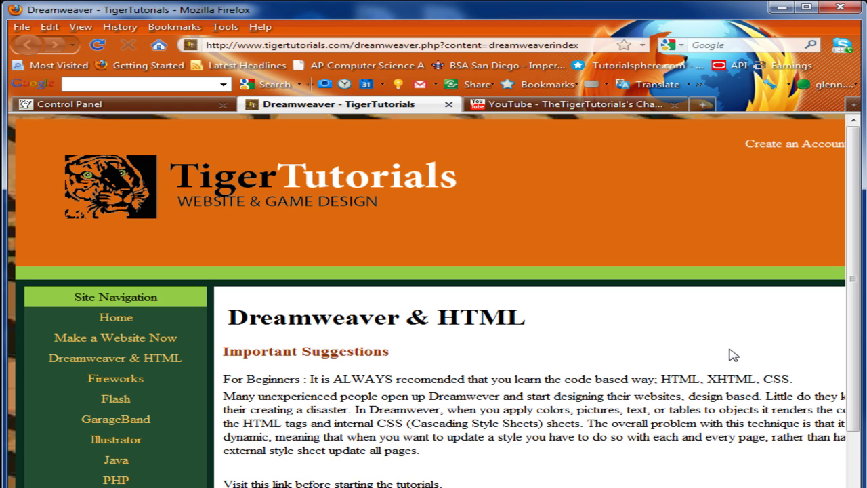
# - Set black as the Paint drawing colour, then bring the Word agenda document to the front
pyautogui.scroll(-5, 732, 355)
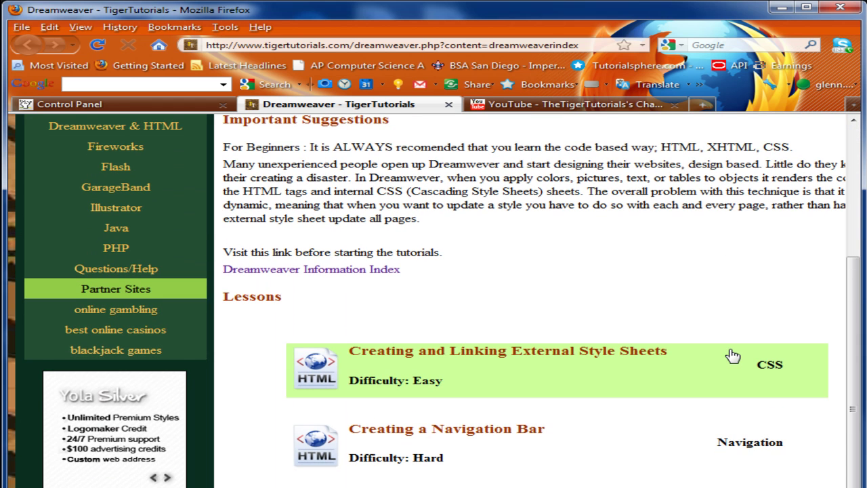
pyautogui.scroll(-4, 732, 355)
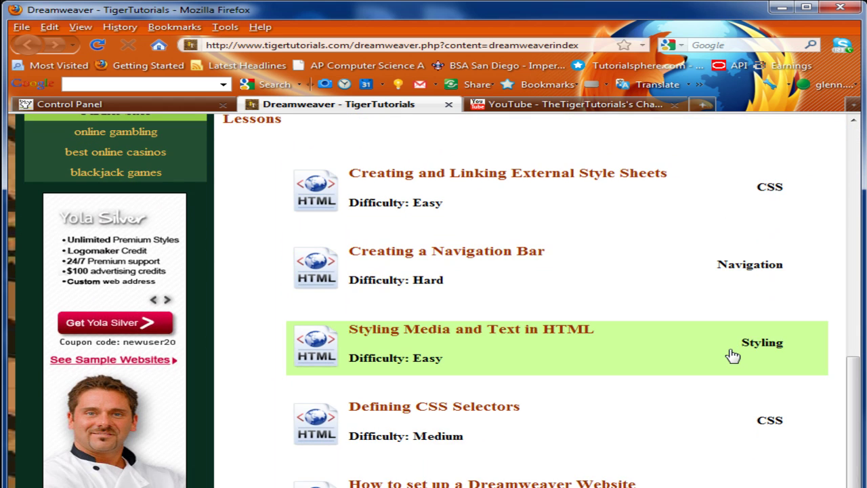
pyautogui.scroll(10, 733, 355)
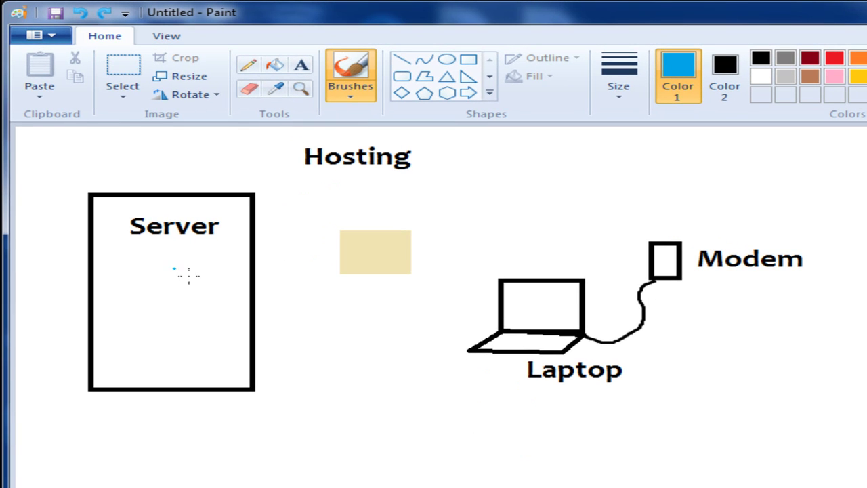
pyautogui.click(296, 241)
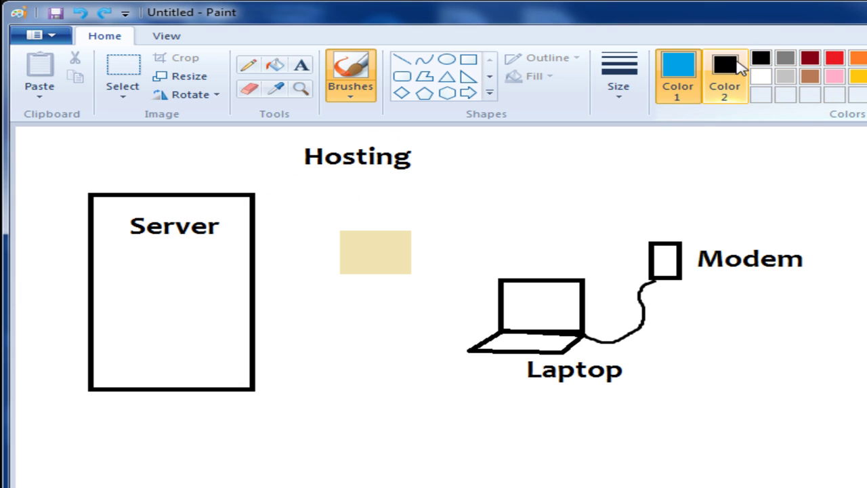
pyautogui.click(759, 59)
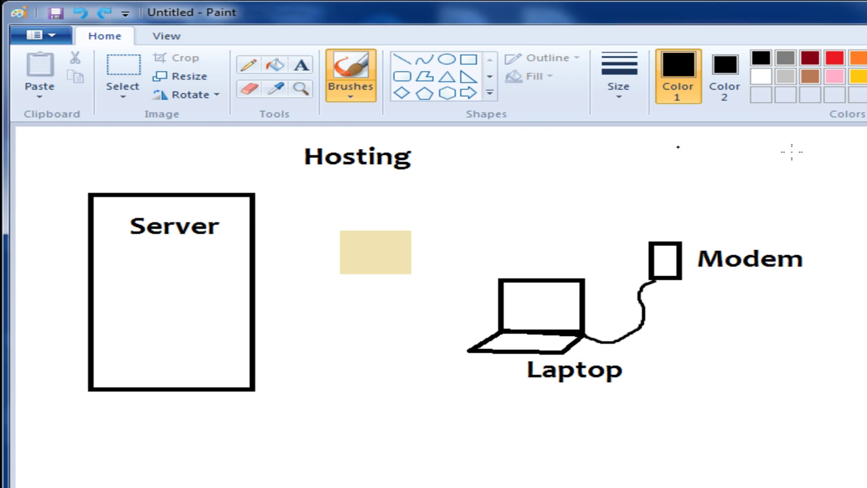
pyautogui.hotkey('alt', 'Tab')
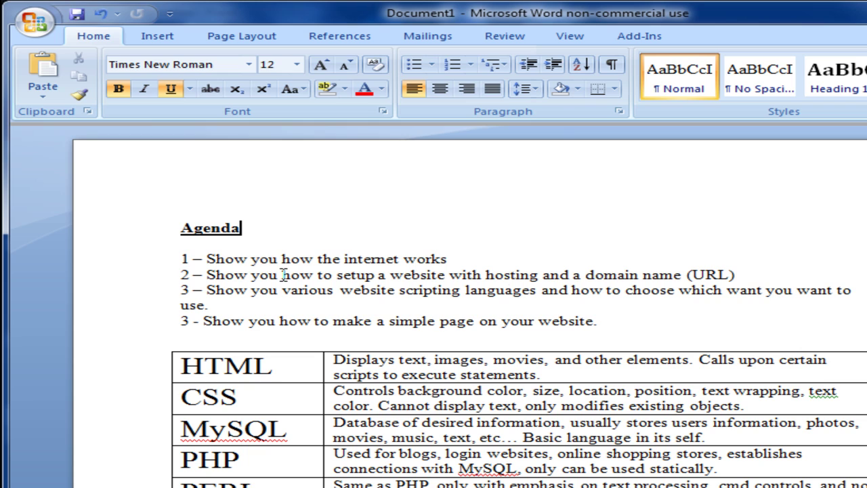
pyautogui.click(488, 274)
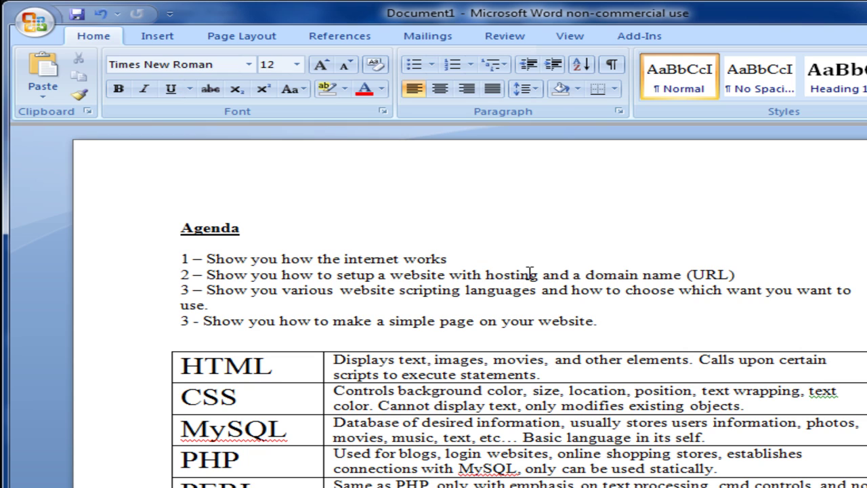
pyautogui.click(585, 274)
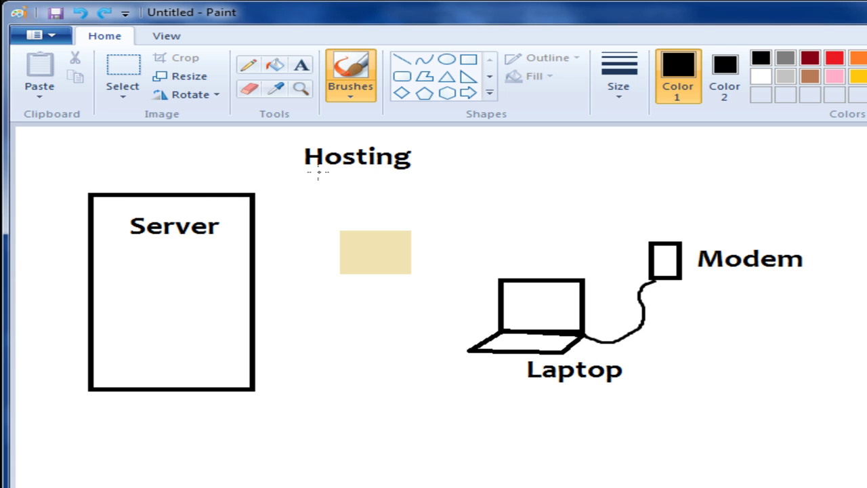
# - Brush a black line from the Hosting label to the Server box and underline Server
pyautogui.moveTo(288, 163); pyautogui.dragTo(218, 187)
pyautogui.moveTo(100, 245); pyautogui.dragTo(246, 245)
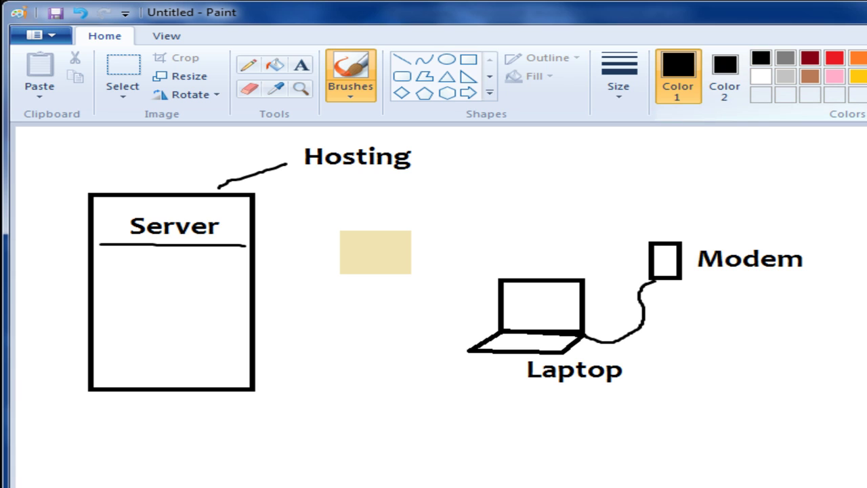
# - Draw light-blue arrows linking Server, the beige box, Modem, Laptop and back to Server
pyautogui.click(864, 59)
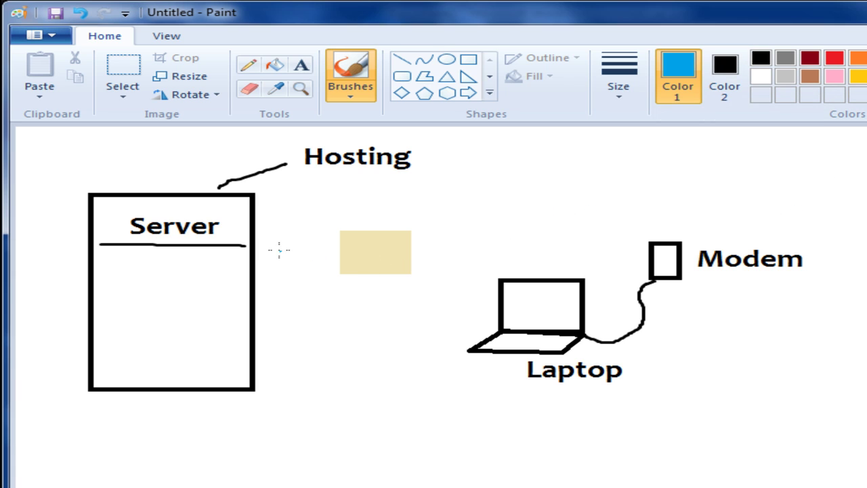
pyautogui.moveTo(249, 246)
pyautogui.mouseDown()
pyautogui.moveTo(312, 238)
pyautogui.moveTo(314, 255)
pyautogui.moveTo(365, 244)
pyautogui.moveTo(378, 252)
pyautogui.mouseUp()
pyautogui.click(761, 58)
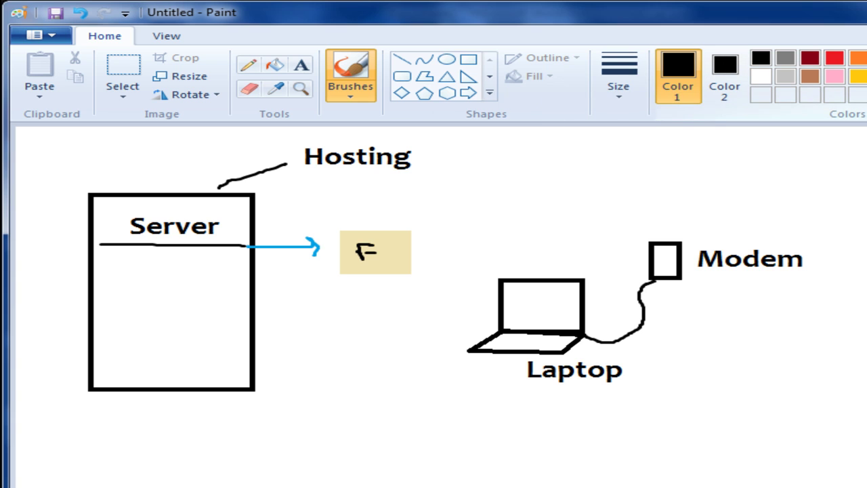
pyautogui.click(866, 58)
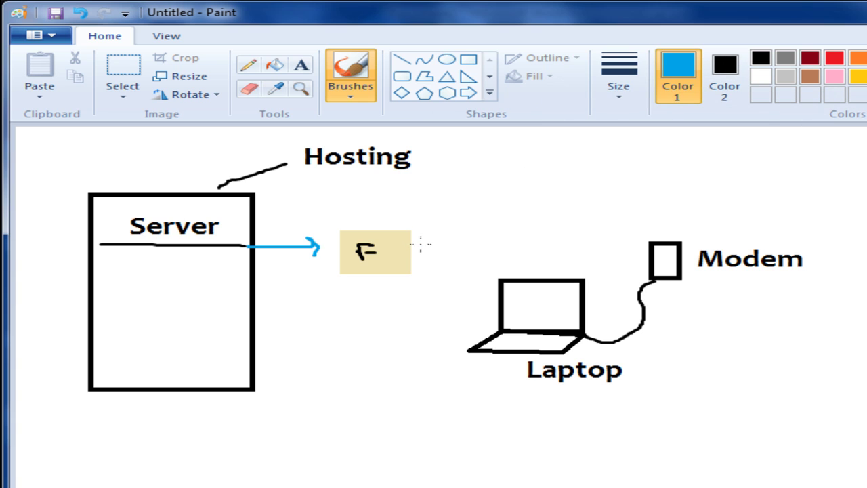
pyautogui.moveTo(420, 244)
pyautogui.mouseDown()
pyautogui.moveTo(515, 233)
pyautogui.moveTo(643, 238)
pyautogui.mouseUp()
pyautogui.moveTo(643, 238); pyautogui.dragTo(628, 246)
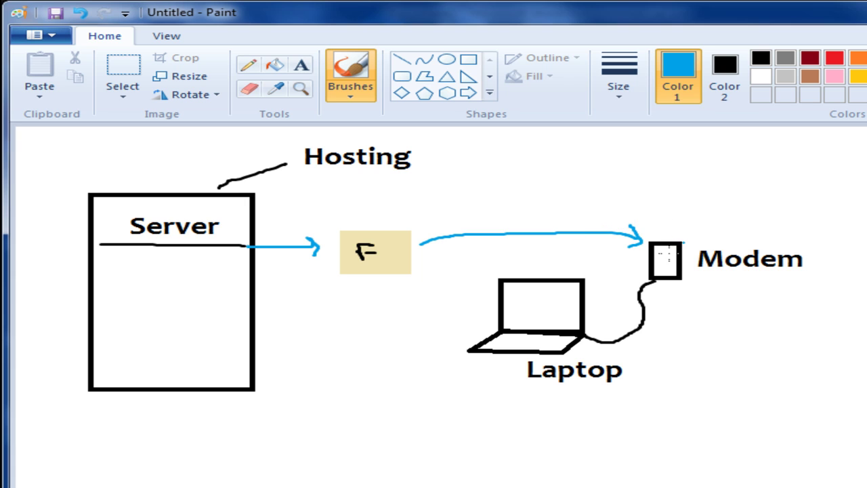
pyautogui.moveTo(659, 283)
pyautogui.mouseDown()
pyautogui.moveTo(650, 337)
pyautogui.moveTo(614, 349)
pyautogui.moveTo(587, 346)
pyautogui.mouseUp()
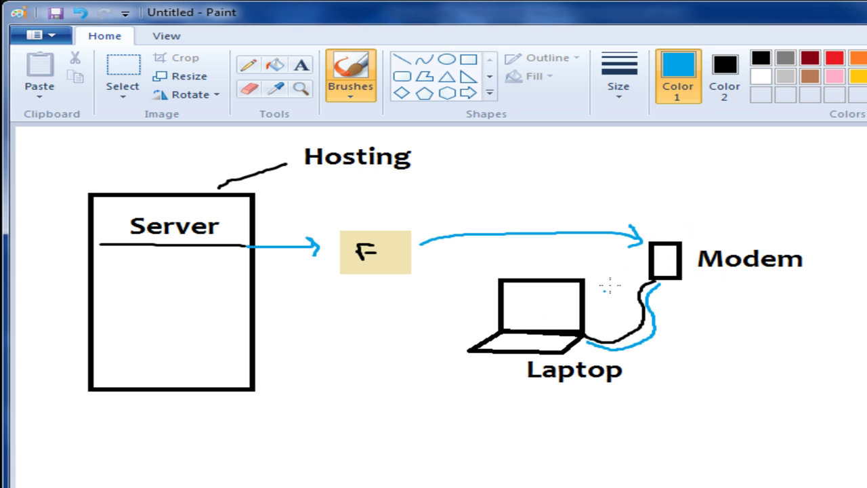
pyautogui.moveTo(493, 330)
pyautogui.mouseDown()
pyautogui.moveTo(398, 293)
pyautogui.moveTo(269, 271)
pyautogui.moveTo(259, 278)
pyautogui.mouseUp()
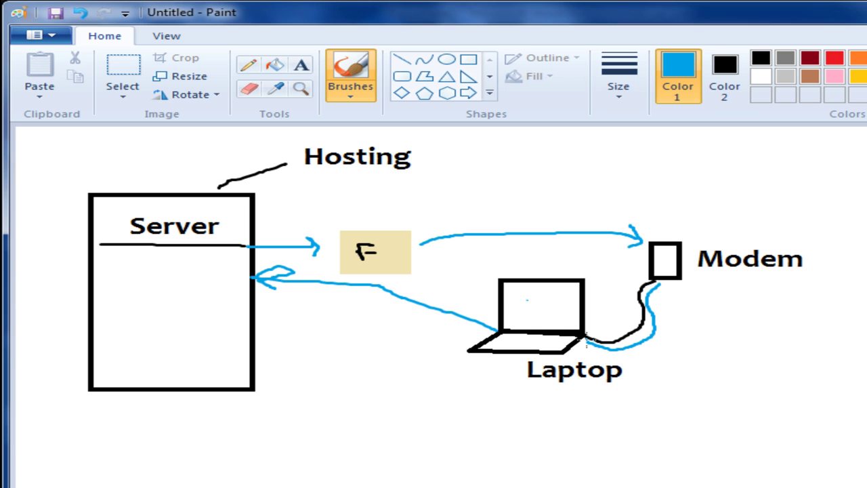
# - Add four light-blue wave arcs around the arrowhead at the Modem
pyautogui.moveTo(622, 266); pyautogui.dragTo(639, 217)
pyautogui.moveTo(610, 249); pyautogui.dragTo(633, 197)
pyautogui.moveTo(575, 255); pyautogui.dragTo(589, 215)
pyautogui.moveTo(603, 187)
pyautogui.mouseDown()
pyautogui.moveTo(541, 234)
pyautogui.moveTo(537, 251)
pyautogui.mouseUp()
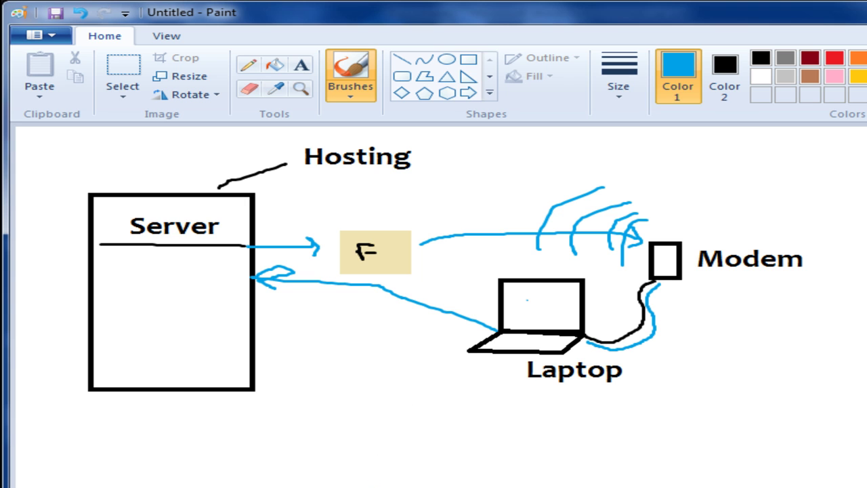
# - Switch from the Paint diagram to the Word agenda, back to Paint, then to Word again
pyautogui.hotkey('alt', 'Tab')
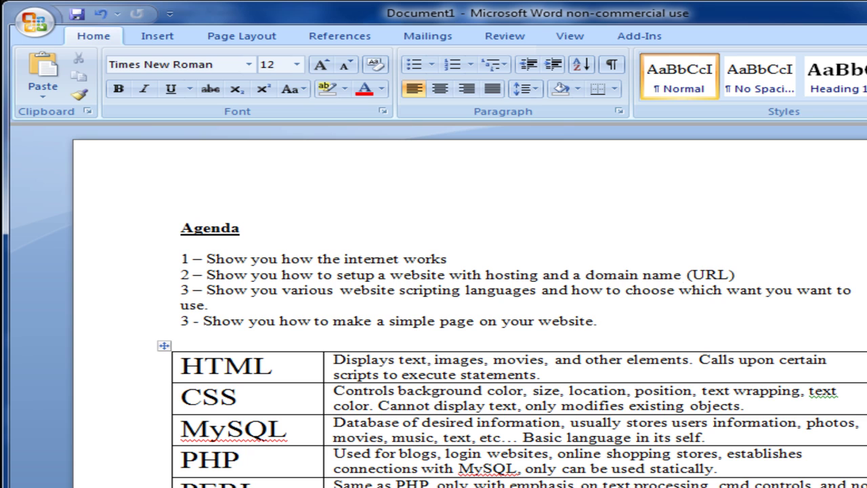
pyautogui.hotkey('alt', 'Tab')
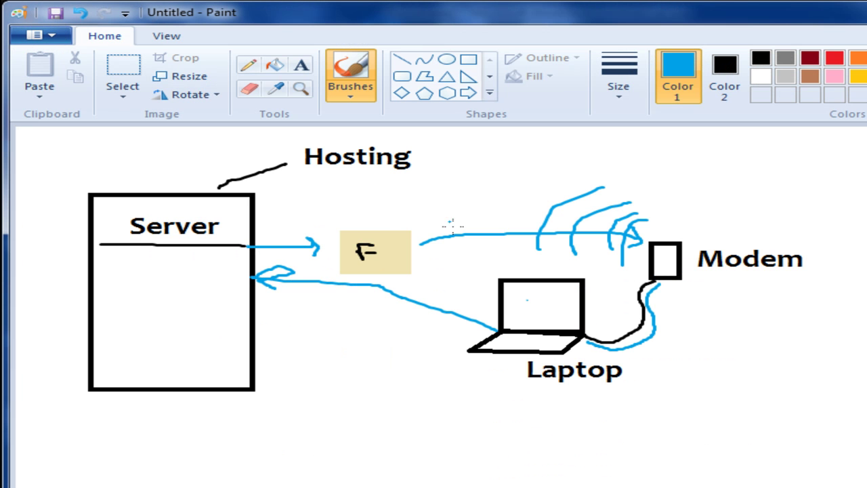
pyautogui.hotkey('alt', 'Tab')
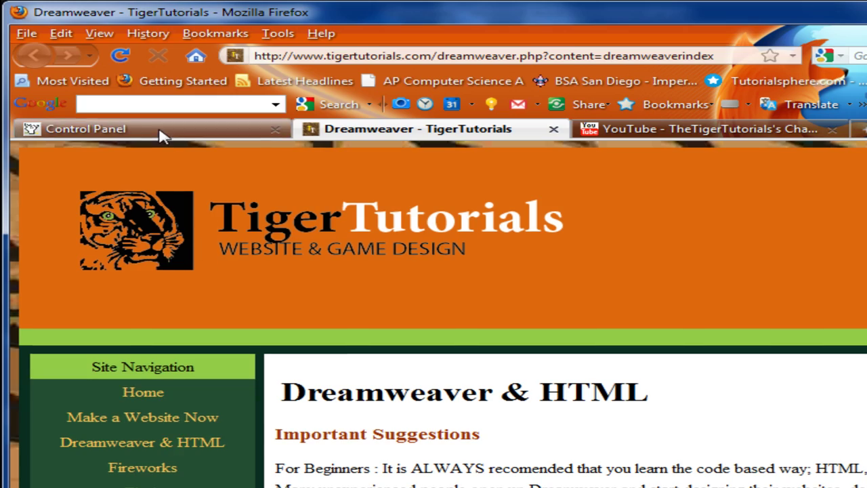
# - Open the FatCow Control Panel page and scroll to its Website tools and nameserver System Settings
pyautogui.click(160, 136)
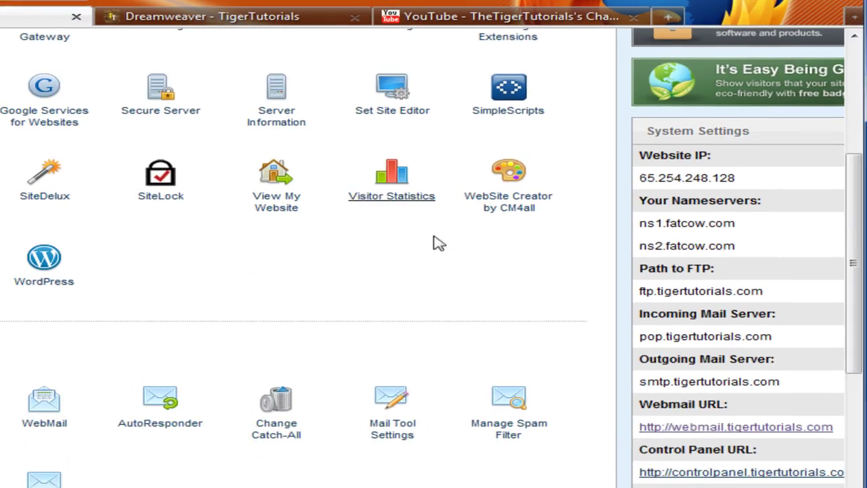
pyautogui.scroll(5, 572, 316)
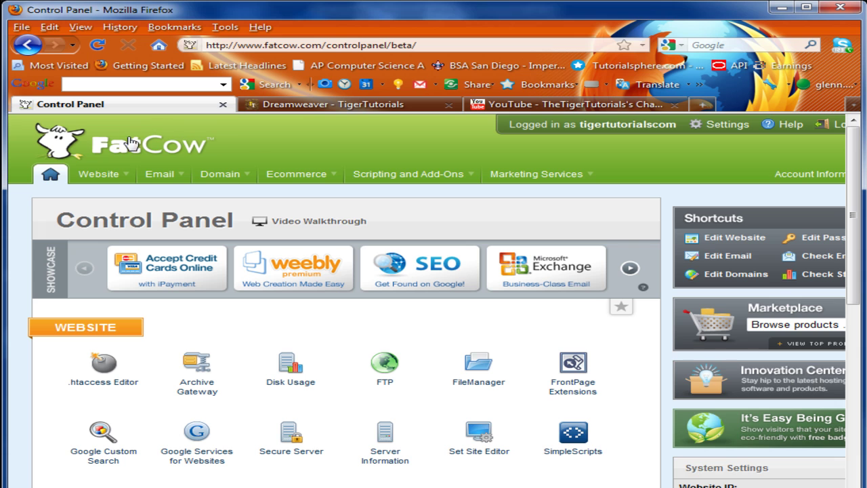
pyautogui.scroll(-4, 481, 263)
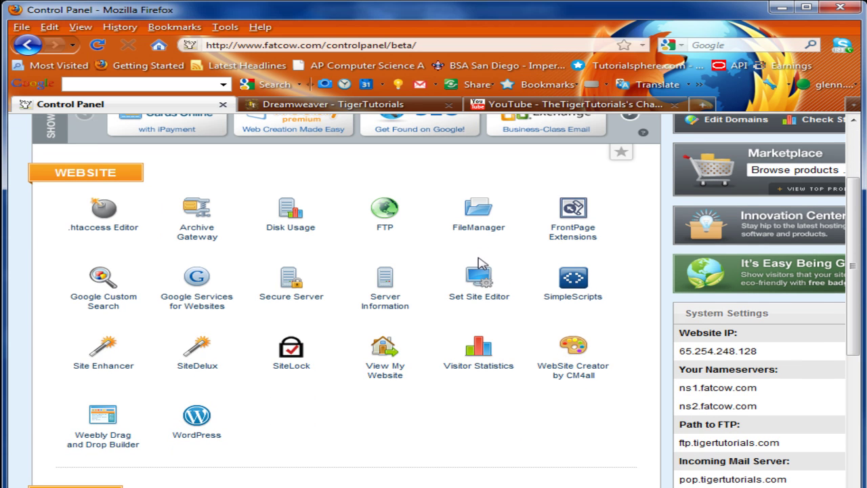
pyautogui.scroll(4, 481, 262)
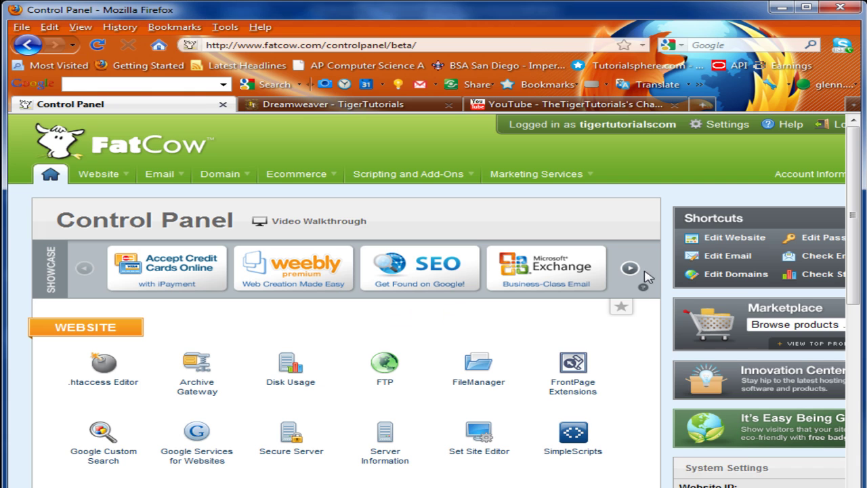
pyautogui.click(717, 45)
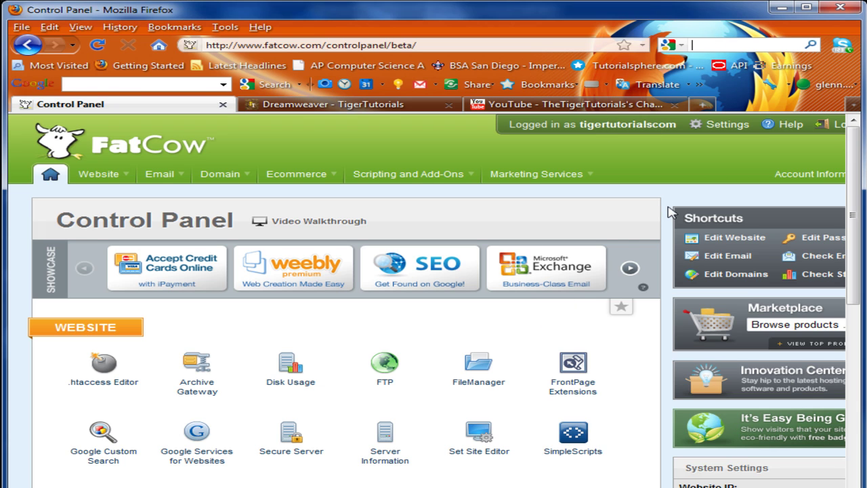
pyautogui.scroll(-2, 670, 212)
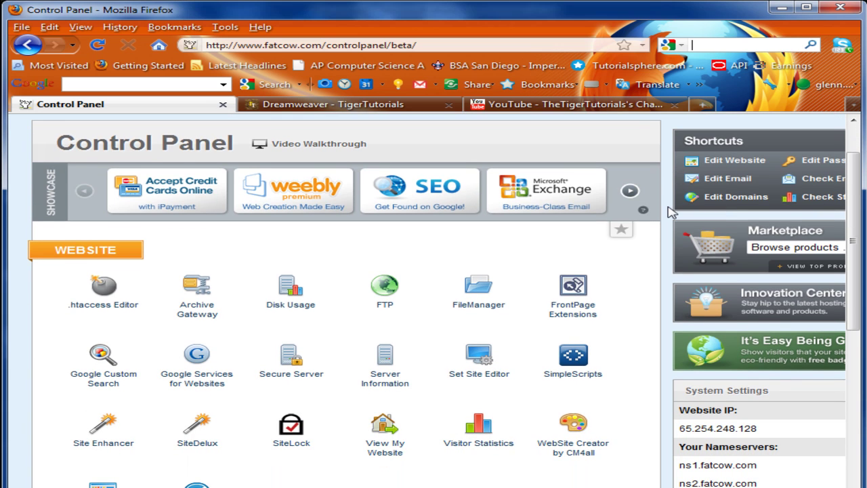
pyautogui.scroll(2, 671, 212)
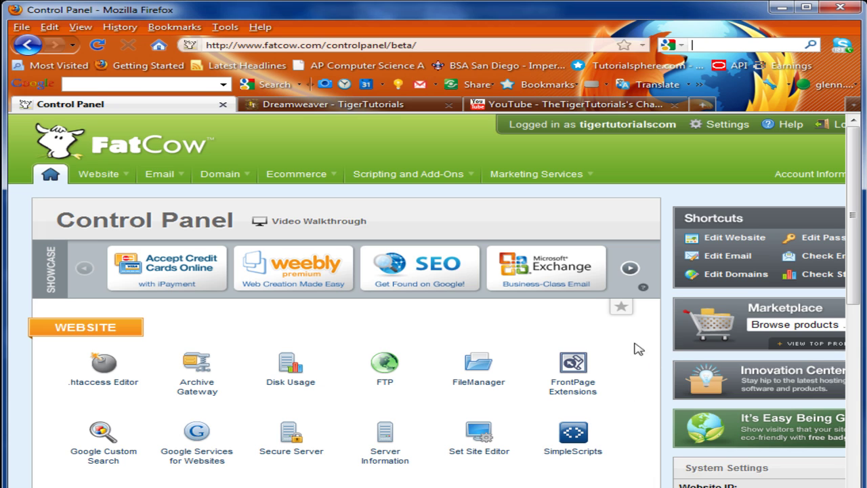
pyautogui.scroll(-2, 660, 291)
pyautogui.scroll(-2, 668, 295)
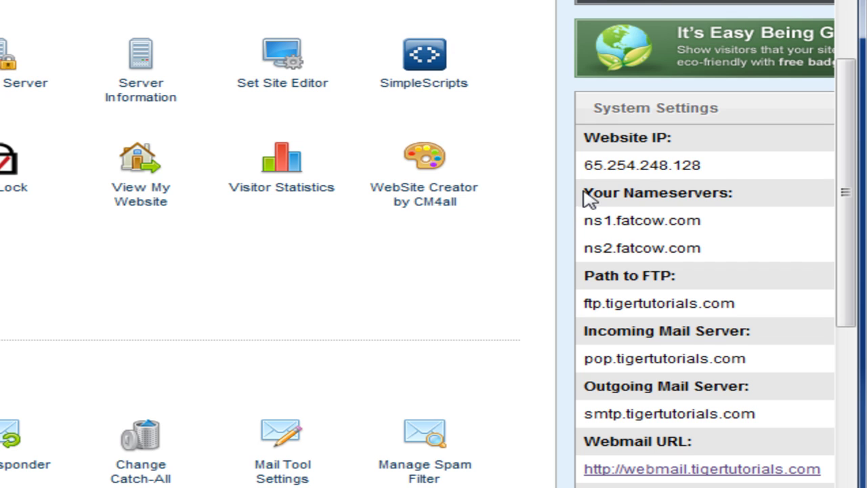
pyautogui.moveTo(593, 191); pyautogui.dragTo(743, 199)
pyautogui.click(745, 202)
pyautogui.scroll(-1, 607, 264)
pyautogui.scroll(-1, 608, 270)
pyautogui.scroll(2, 677, 190)
pyautogui.scroll(5, 716, 249)
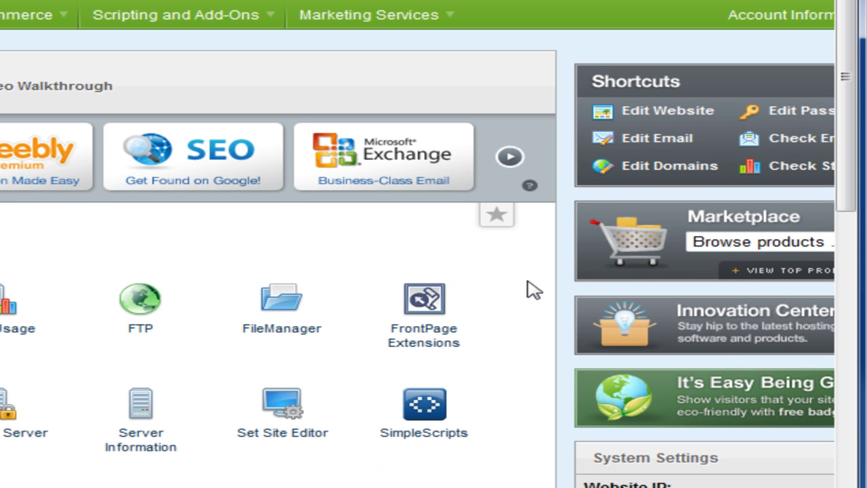
pyautogui.scroll(-3, 535, 278)
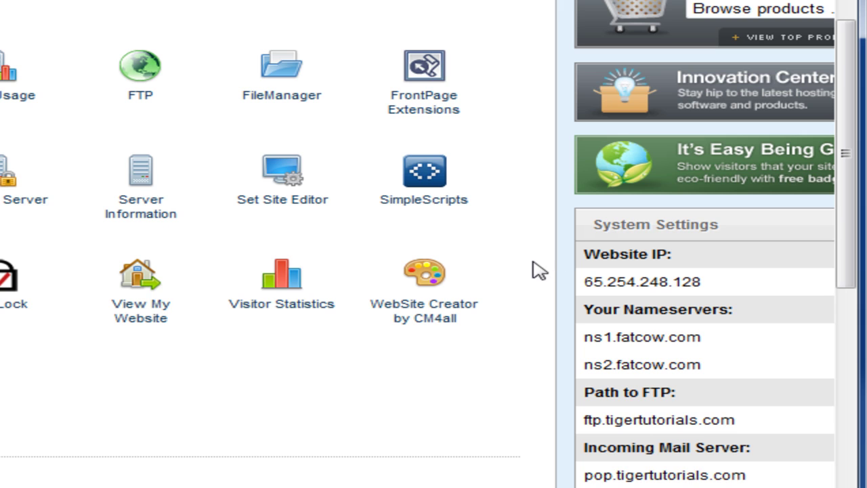
pyautogui.scroll(-3, 571, 232)
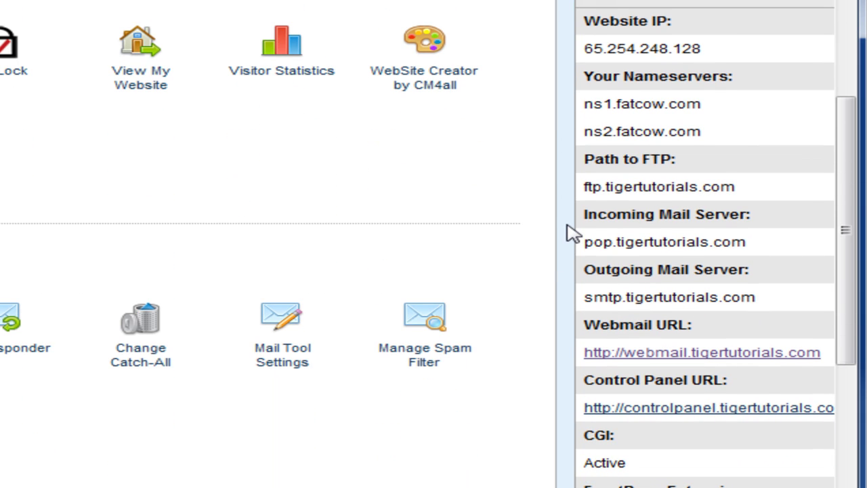
pyautogui.scroll(-2, 571, 232)
pyautogui.scroll(6, 561, 199)
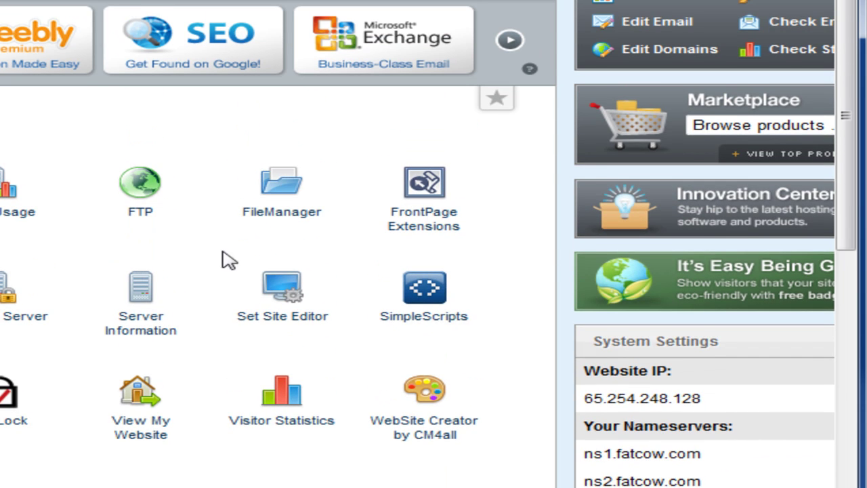
pyautogui.scroll(2, 594, 196)
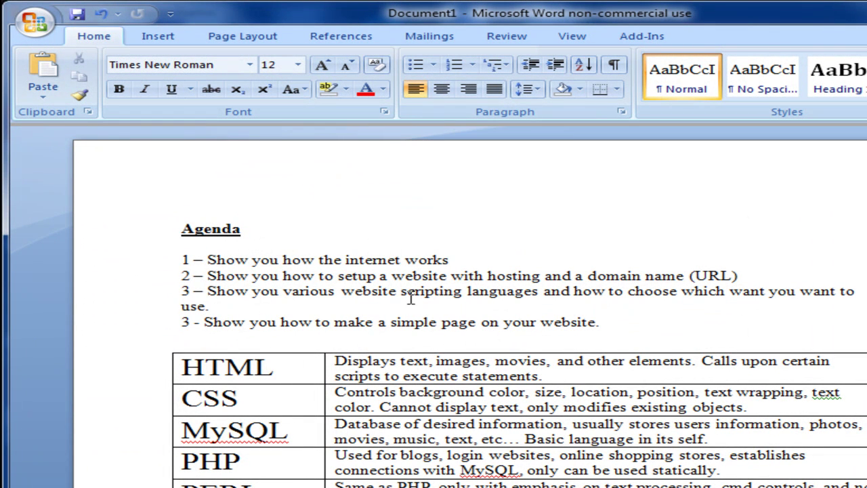
# - Add a period after '(URL)' in agenda item 2 and change the last item's number from 3 to 4
pyautogui.click(777, 273)
pyautogui.write('.')
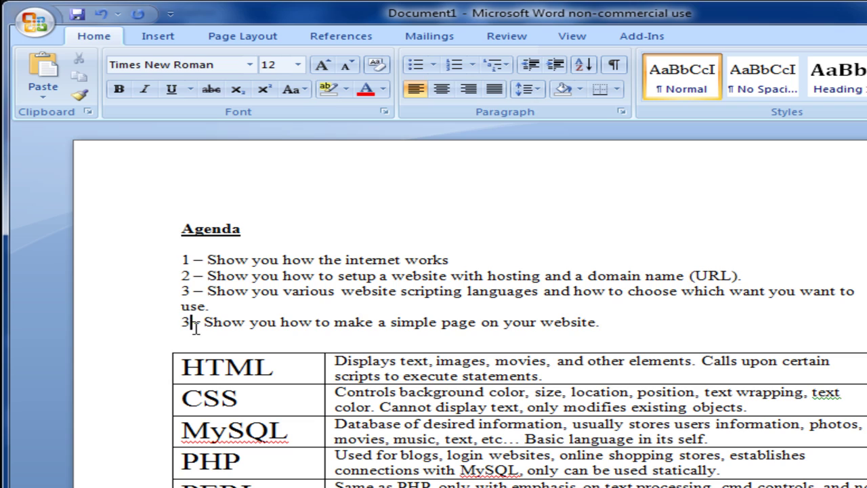
pyautogui.press('BackSpace')
pyautogui.write('4')
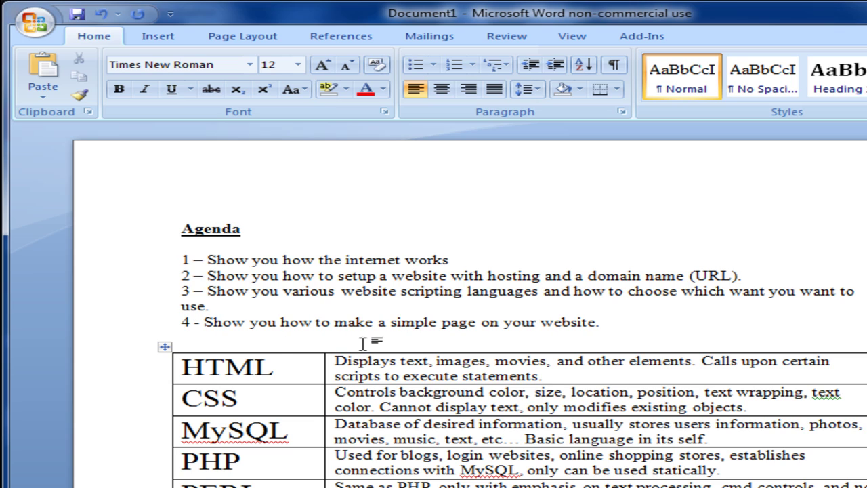
pyautogui.click(438, 322)
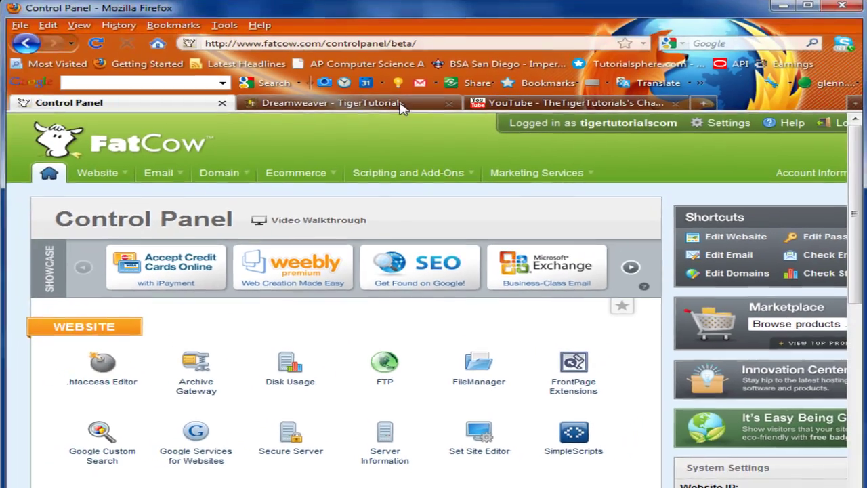
# - Switch Firefox from the Control Panel tab to the Dreamweaver - TigerTutorials tab
pyautogui.hotkey('ctrl', 'Tab')
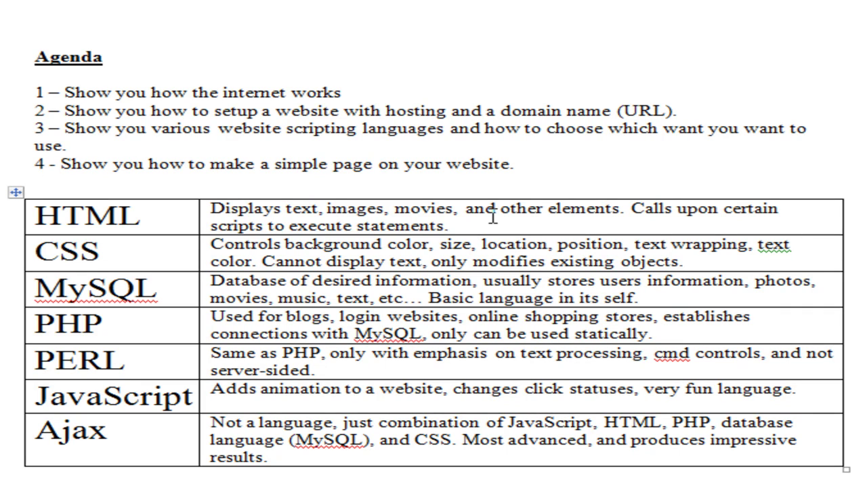
pyautogui.click(455, 226)
pyautogui.click(164, 292)
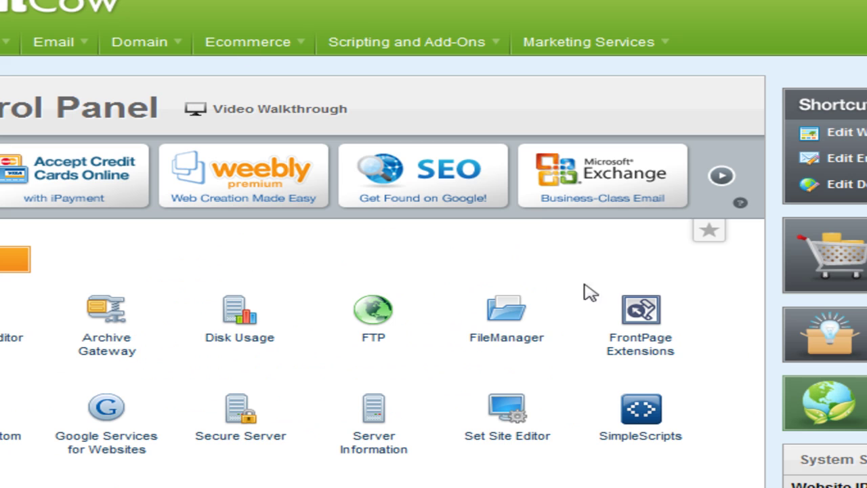
pyautogui.scroll(-4, 716, 271)
pyautogui.scroll(-5, 741, 267)
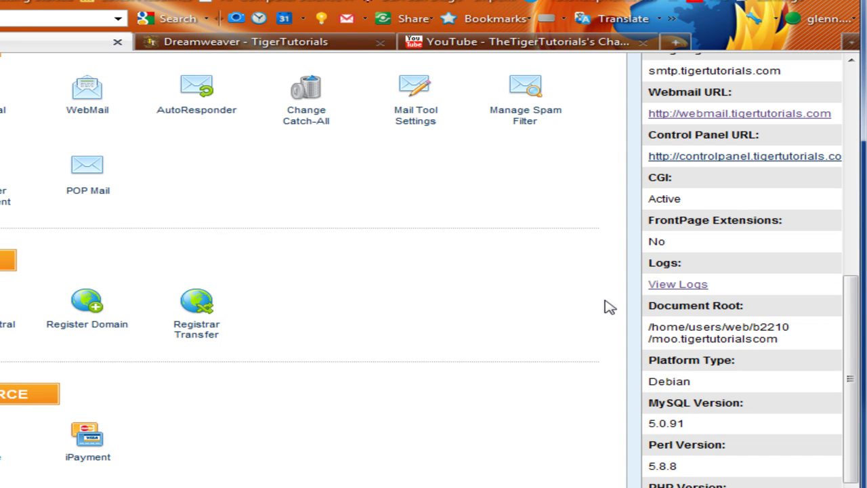
pyautogui.scroll(-3, 609, 307)
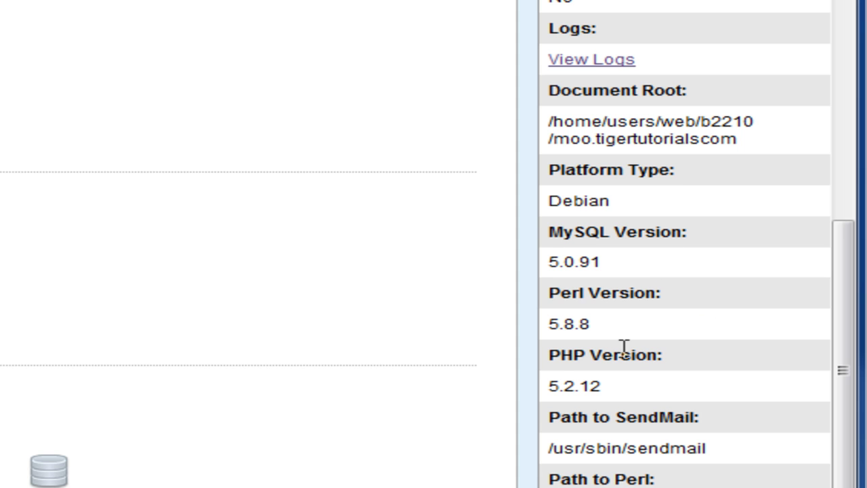
pyautogui.scroll(10, 644, 183)
pyautogui.scroll(-6, 644, 183)
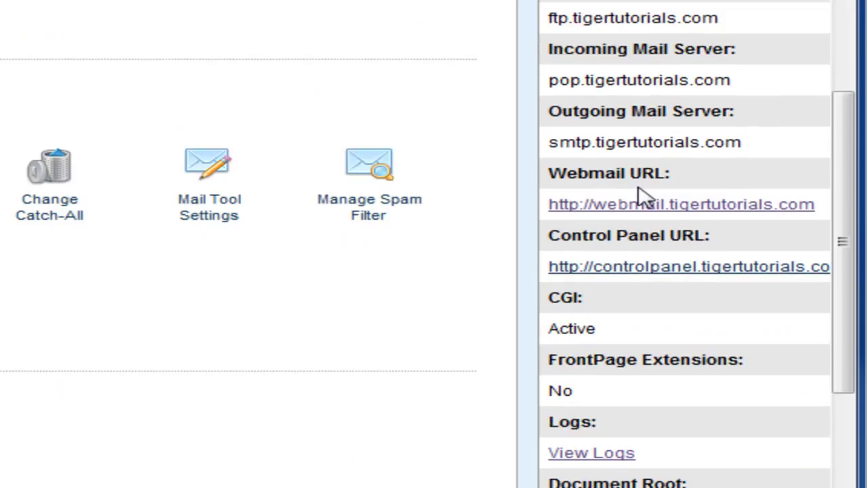
pyautogui.scroll(-8, 645, 197)
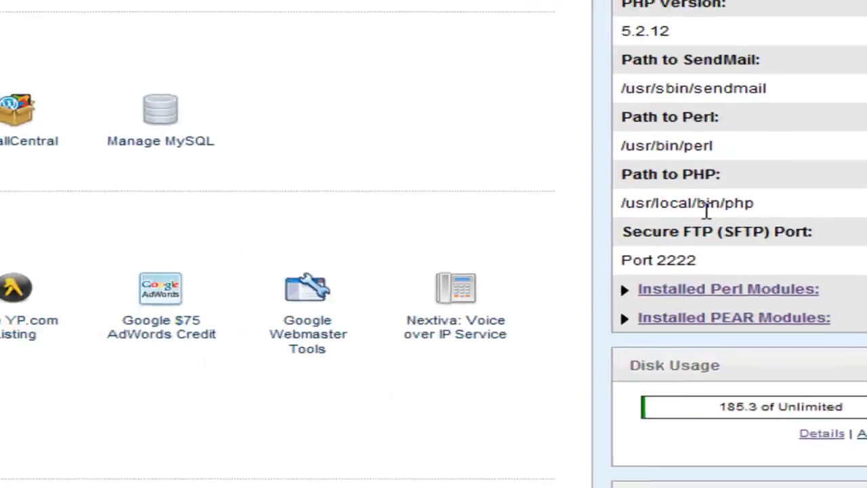
pyautogui.scroll(10, 821, 344)
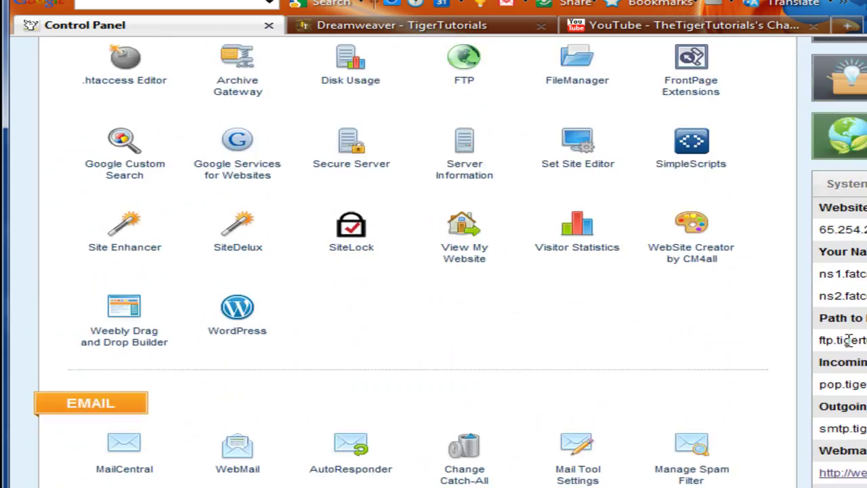
pyautogui.scroll(-8, 850, 347)
pyautogui.scroll(-3, 850, 347)
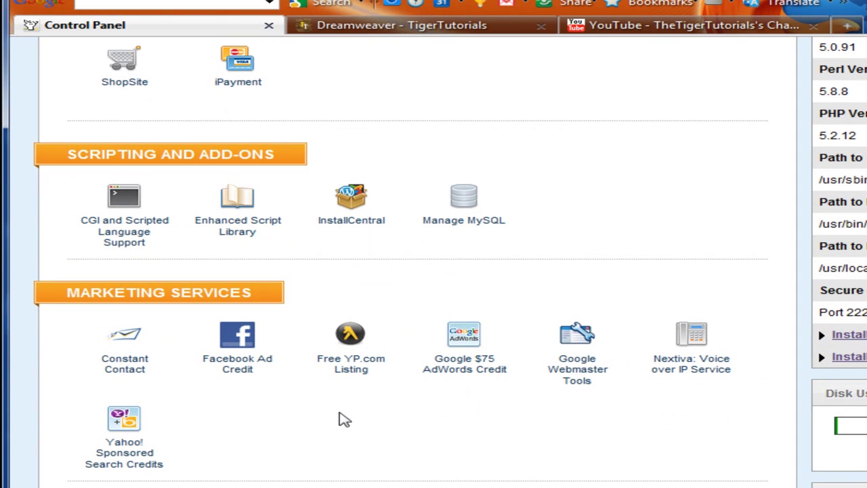
pyautogui.scroll(15, 644, 361)
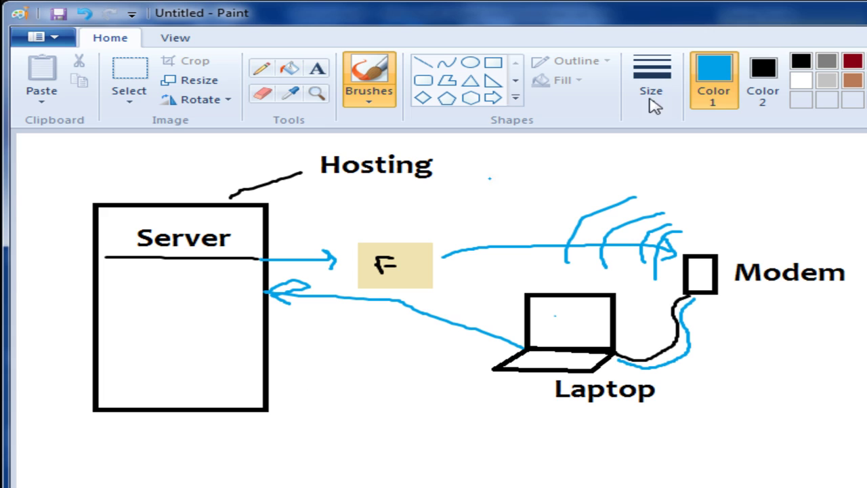
# - In red, finish the P of '<?PHP' and write '?>' inside the Server box
pyautogui.click(866, 61)
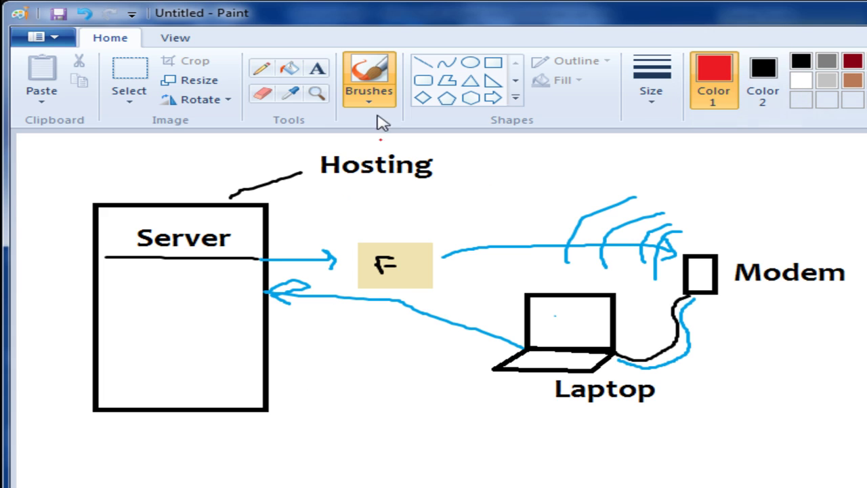
pyautogui.moveTo(122, 301)
pyautogui.mouseDown()
pyautogui.moveTo(139, 309)
pyautogui.moveTo(159, 283)
pyautogui.mouseUp()
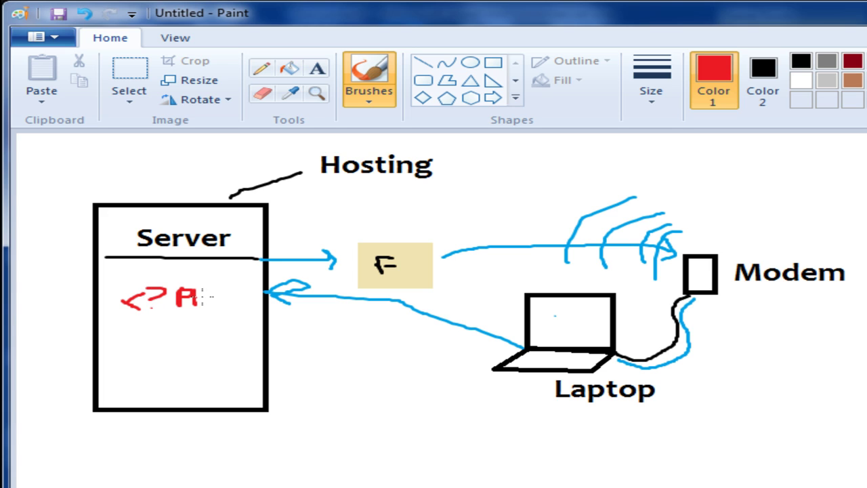
pyautogui.moveTo(236, 287); pyautogui.dragTo(215, 299)
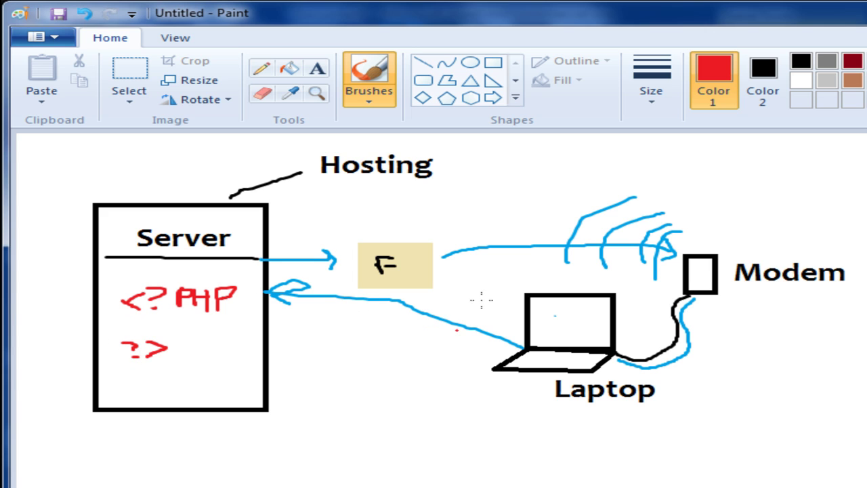
pyautogui.click(760, 85)
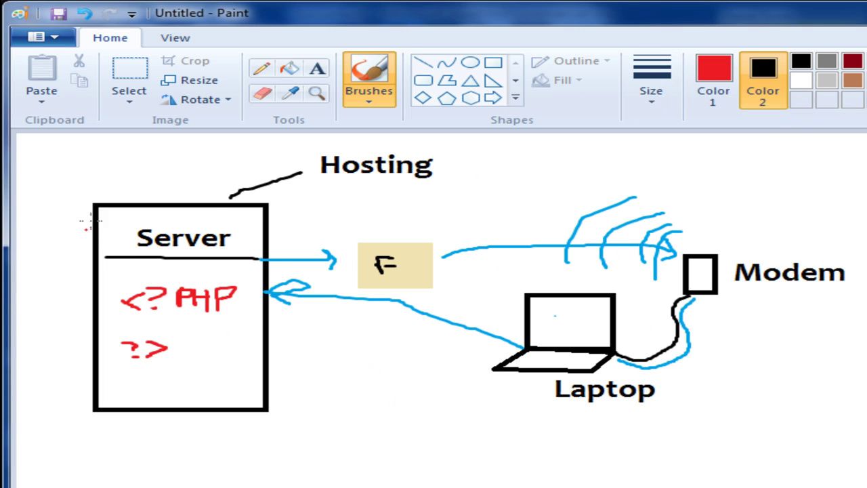
# - Draw a red vertical line right of the Server box, circle the laptop and modem, then return to Word
pyautogui.moveTo(293, 198); pyautogui.dragTo(302, 418)
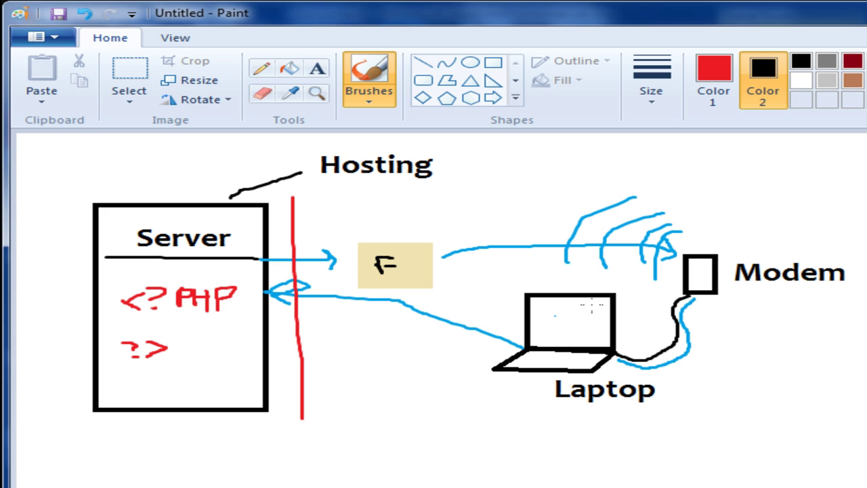
pyautogui.moveTo(577, 260)
pyautogui.mouseDown()
pyautogui.moveTo(719, 298)
pyautogui.moveTo(460, 398)
pyautogui.moveTo(584, 241)
pyautogui.moveTo(636, 225)
pyautogui.mouseUp()
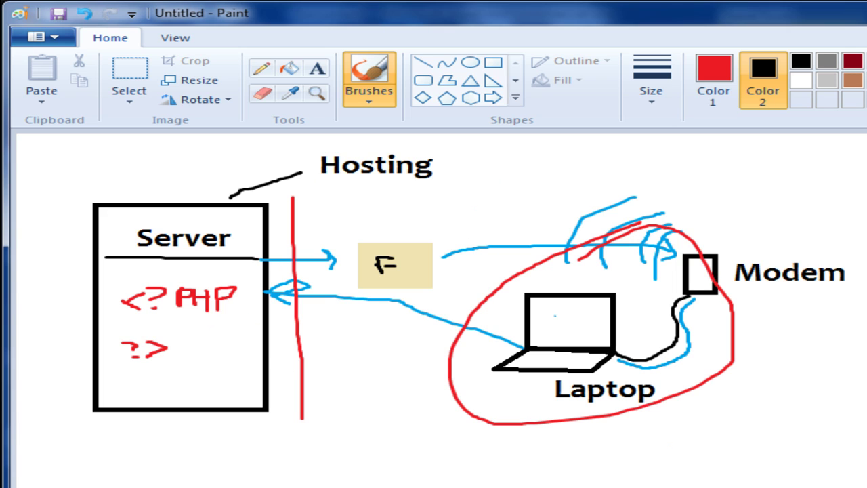
pyautogui.hotkey('alt', 'Tab')
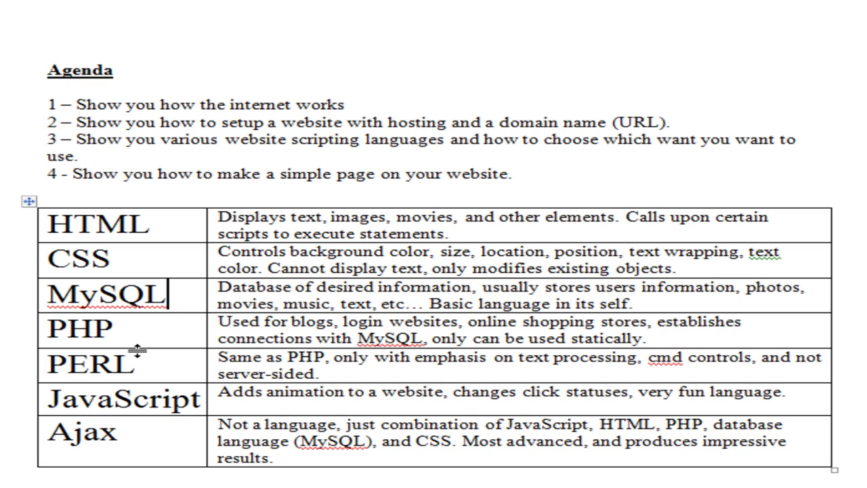
pyautogui.click(113, 358)
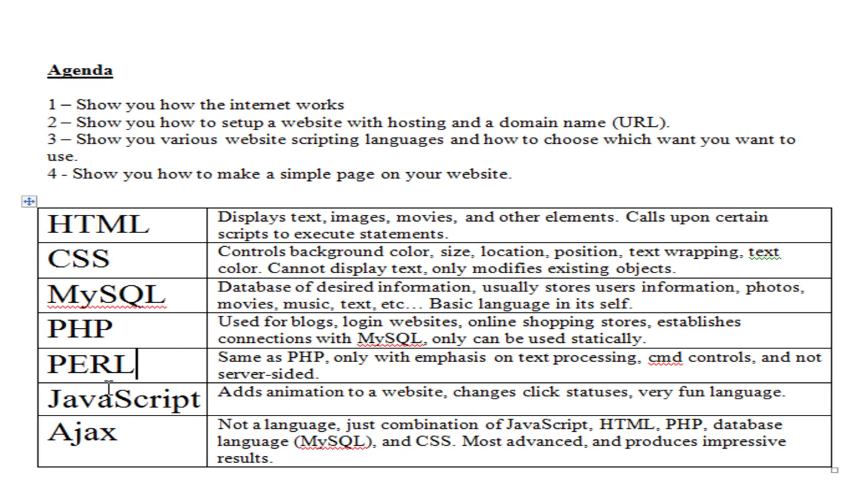
pyautogui.click(52, 432)
pyautogui.click(124, 434)
pyautogui.click(299, 459)
pyautogui.click(266, 425)
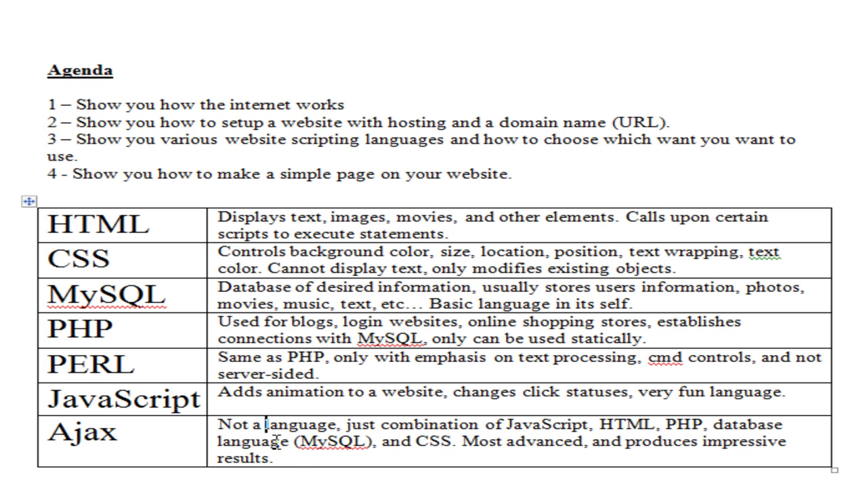
pyautogui.click(210, 425)
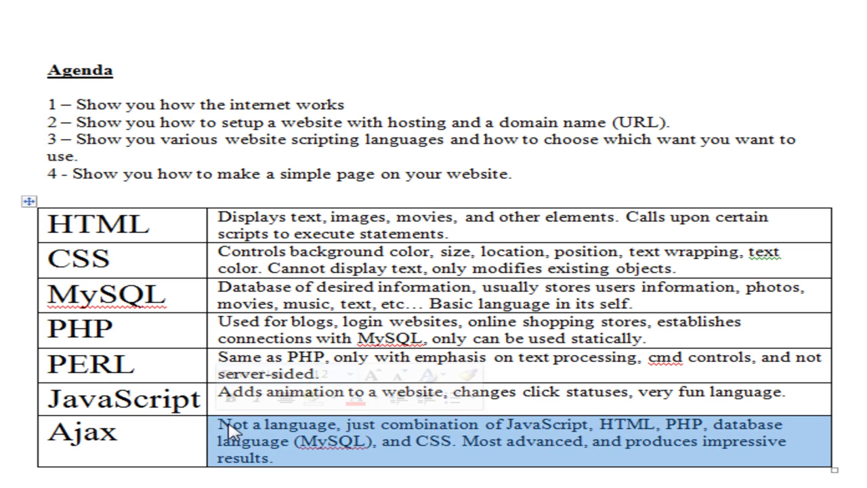
pyautogui.click(229, 425)
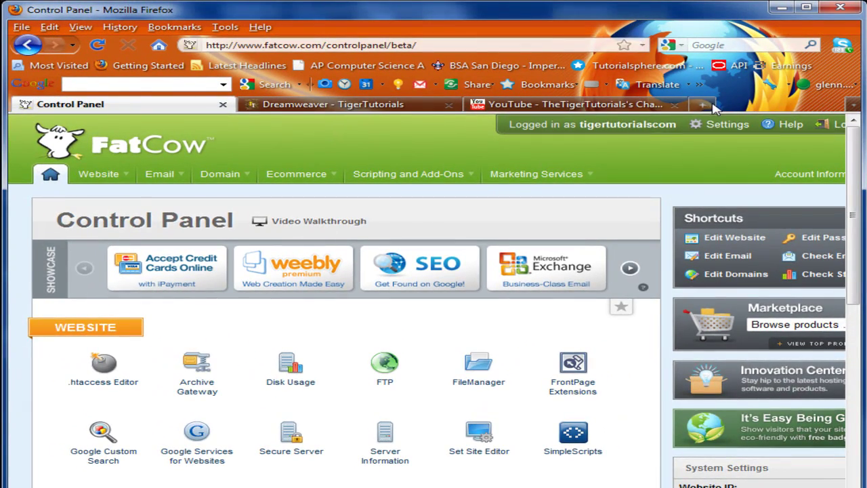
# - In a new tab, search Google for 'google', then add 's' so instant results show 'google nexus s'
pyautogui.click(705, 105)
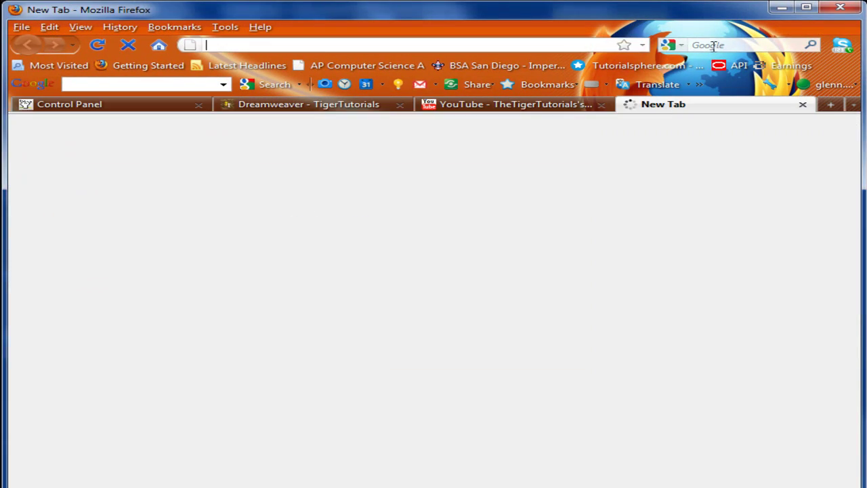
pyautogui.click(715, 43)
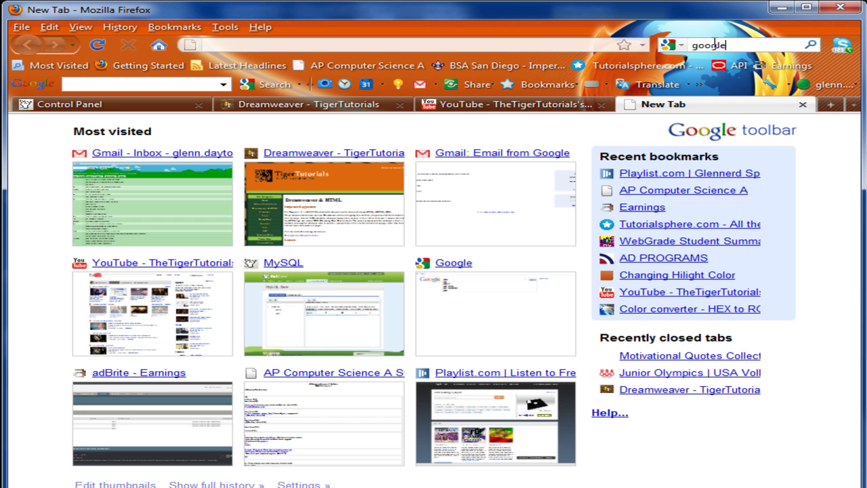
pyautogui.write('google')
pyautogui.press('Return')
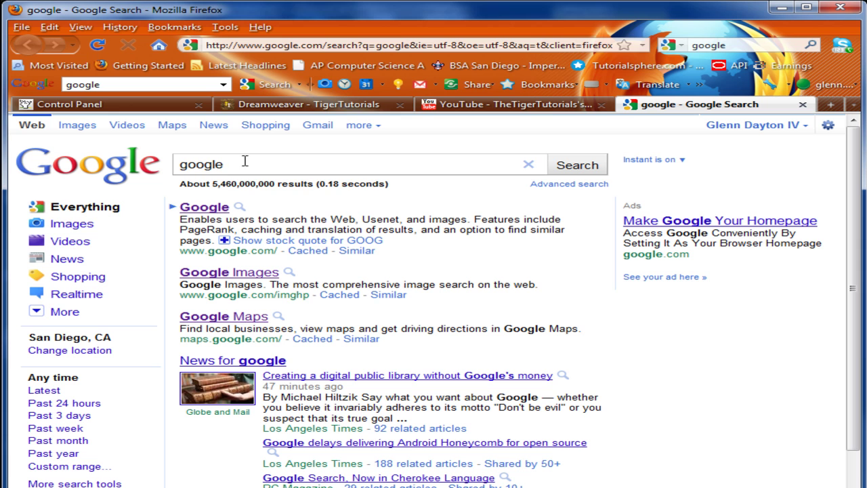
pyautogui.write('s')
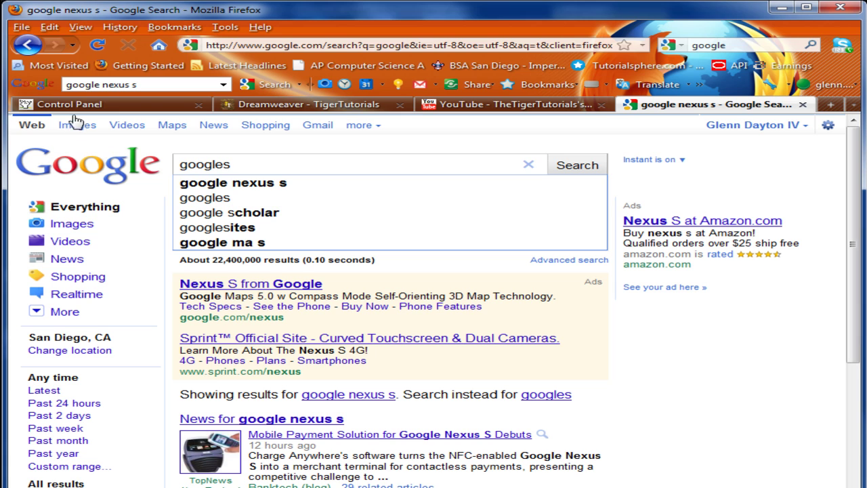
pyautogui.click(80, 27)
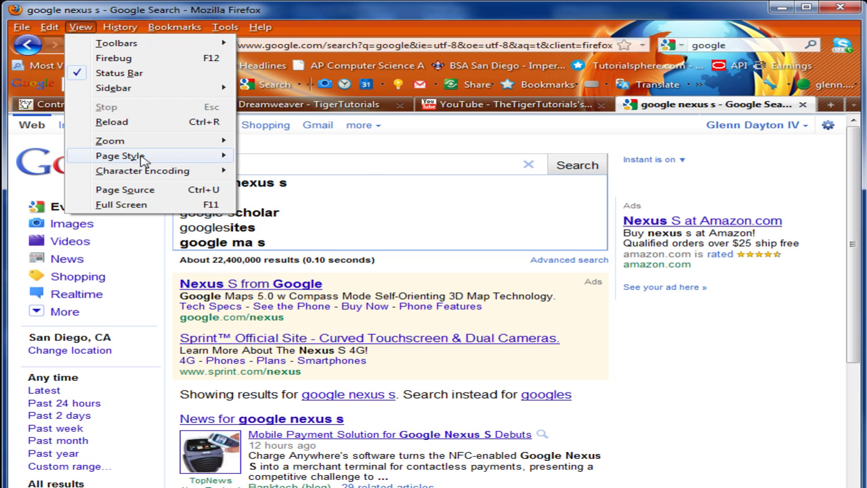
# - Show the Google 'google nexus s' results with No Style page styling and scroll through them
pyautogui.moveTo(167, 157)
pyautogui.click(276, 158)
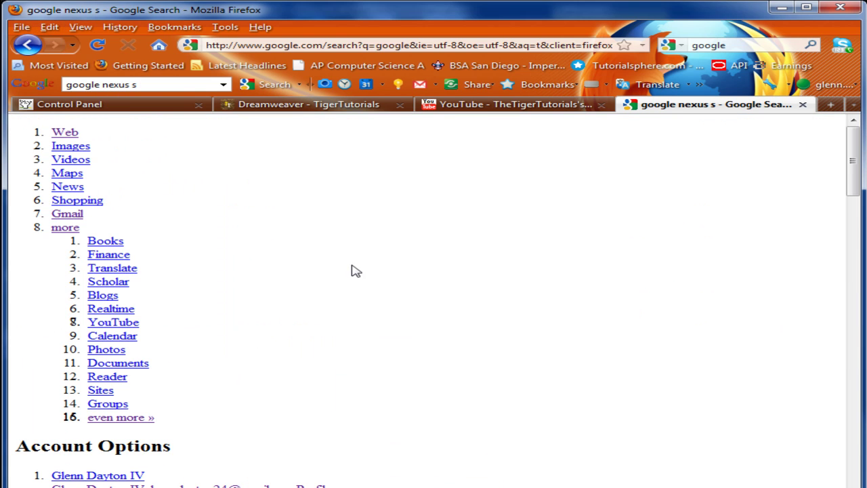
pyautogui.scroll(-10, 200, 366)
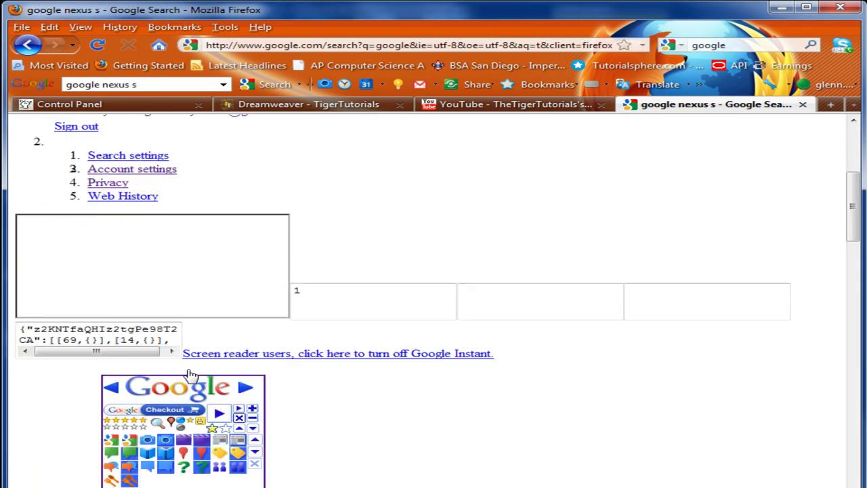
pyautogui.scroll(-3, 190, 376)
pyautogui.scroll(12, 190, 373)
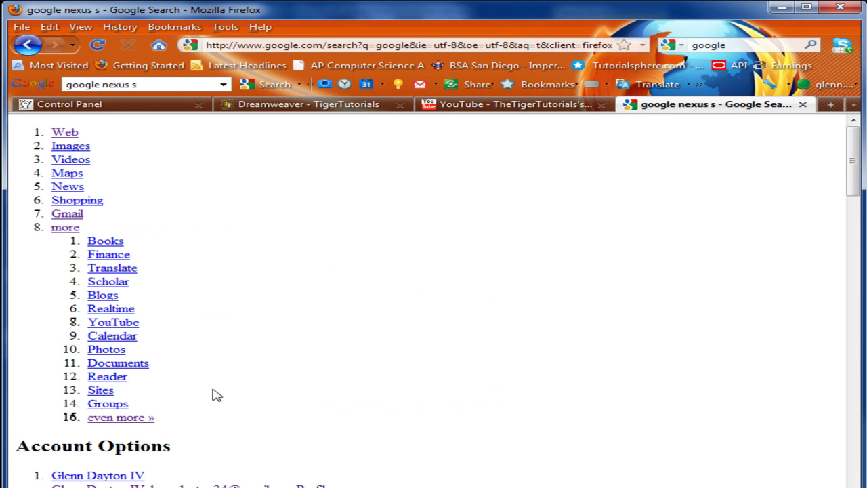
# - Look over the unstyled results again, then switch to the Dreamweaver - TigerTutorials page and its Lessons list
pyautogui.scroll(-15, 203, 453)
pyautogui.scroll(-20, 219, 439)
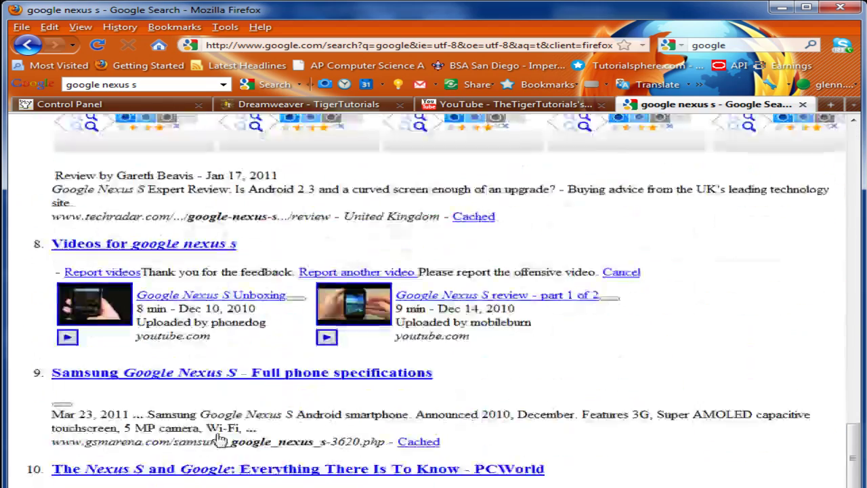
pyautogui.scroll(20, 218, 439)
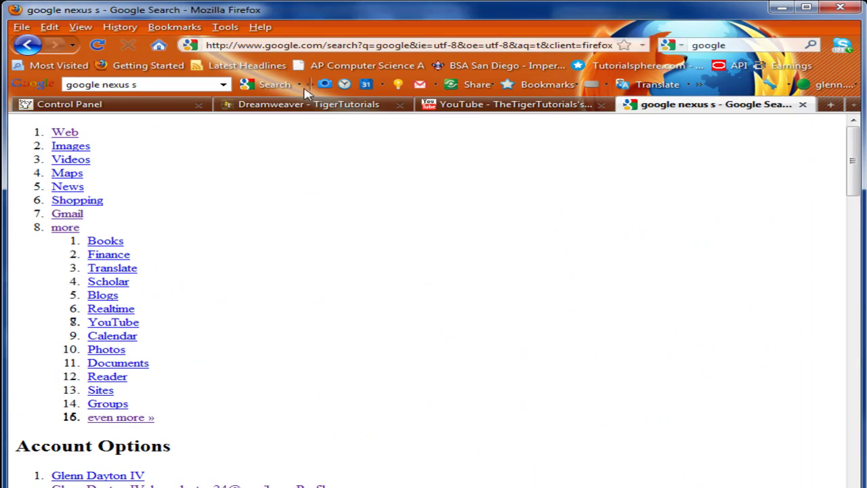
pyautogui.click(305, 104)
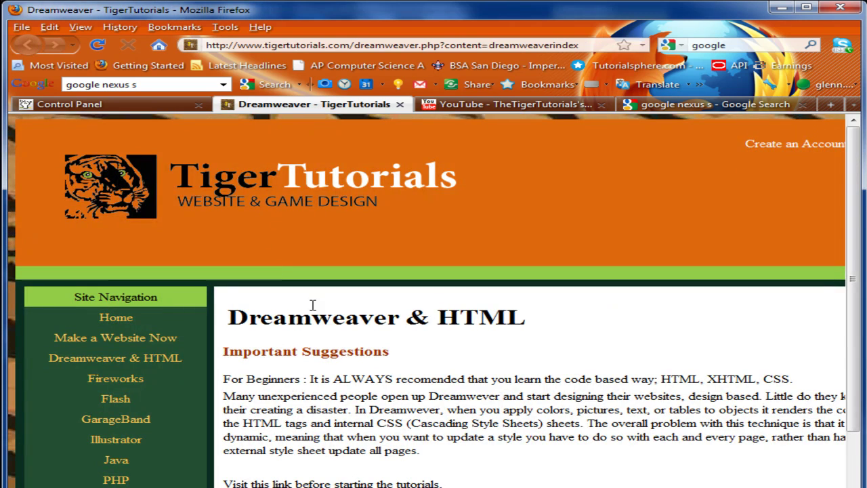
pyautogui.scroll(-4, 386, 307)
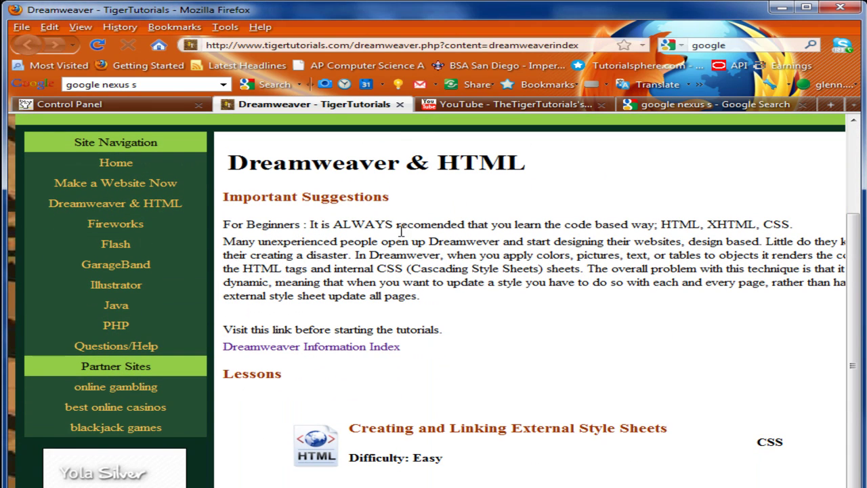